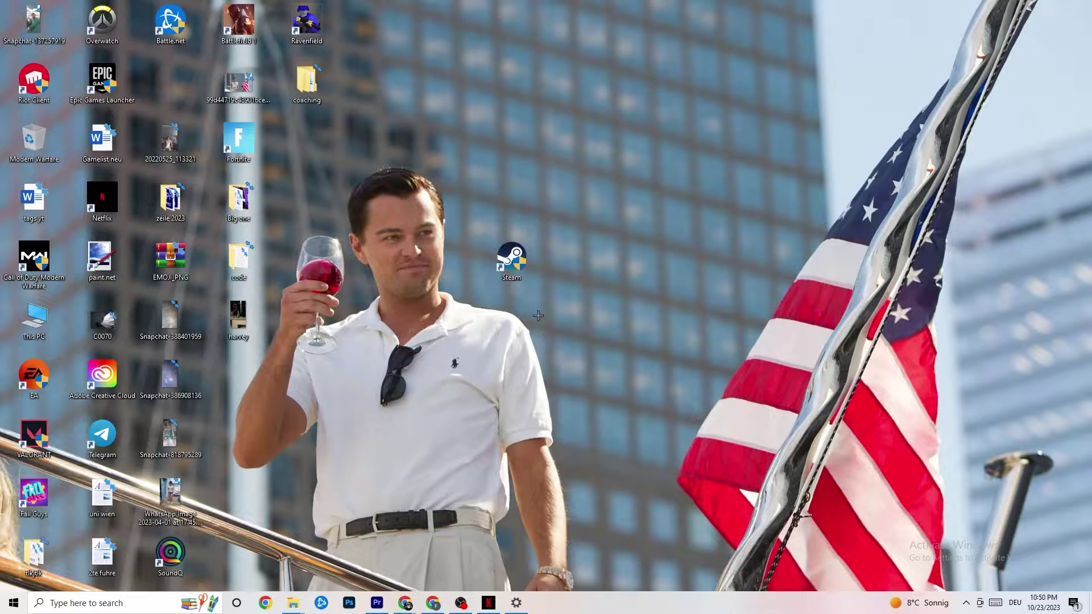
Set the Steam shortcut to run in Windows 8 compatibility mode as administrator.
right_click(501, 196)
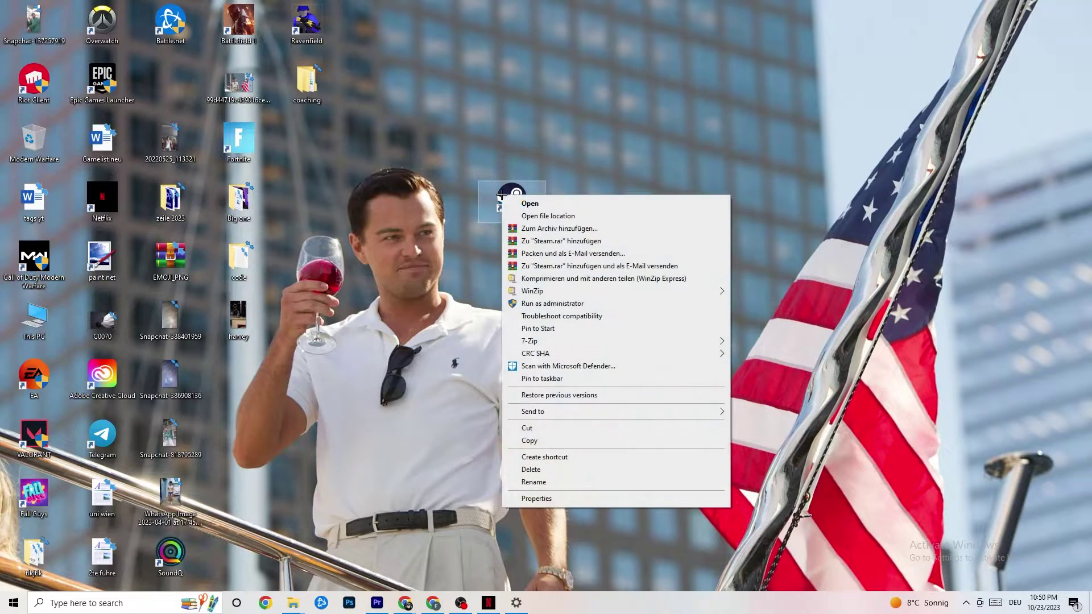
left_click(538, 499)
left_click_drag(620, 245, 542, 117)
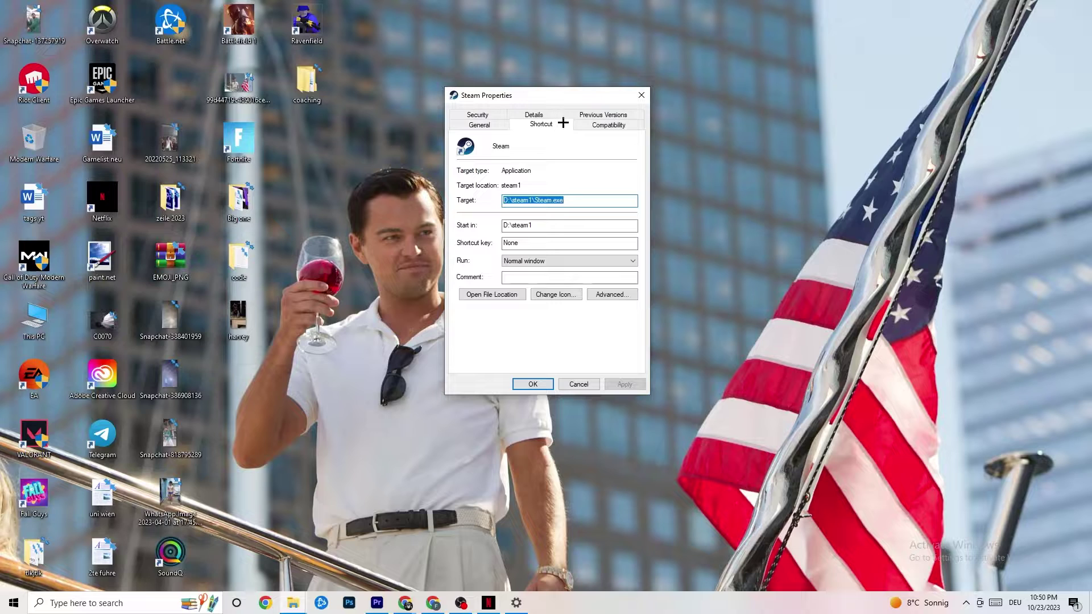
left_click(604, 124)
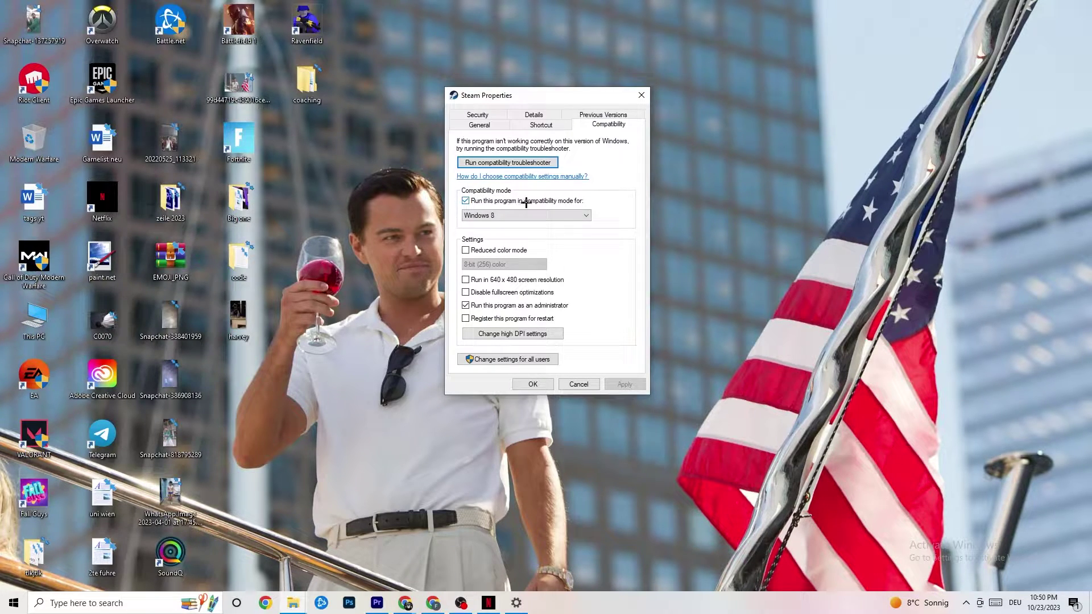
left_click(552, 213)
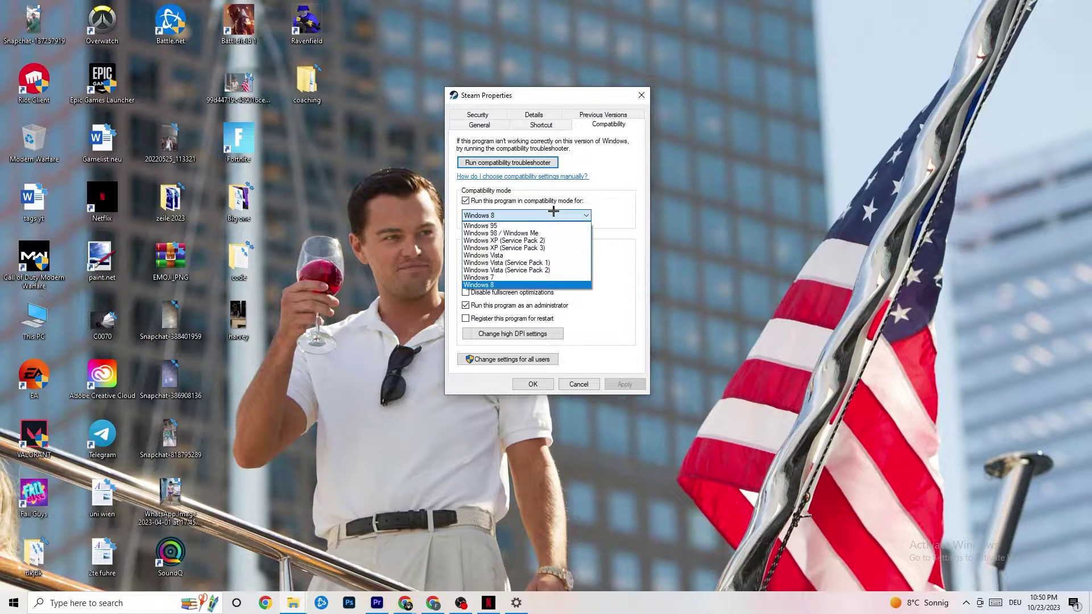
left_click(535, 284)
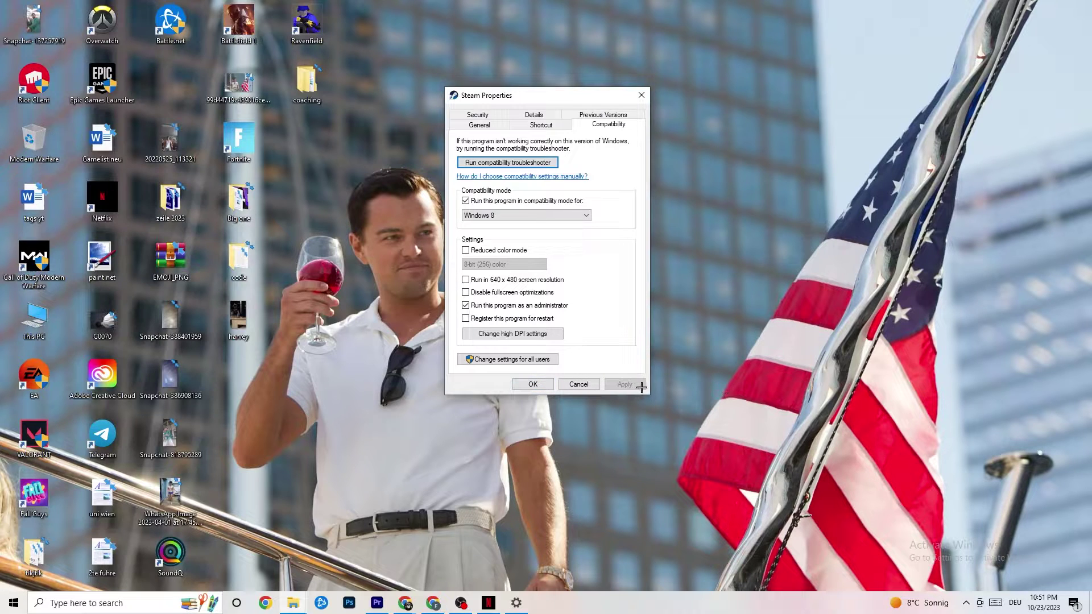
left_click(534, 385)
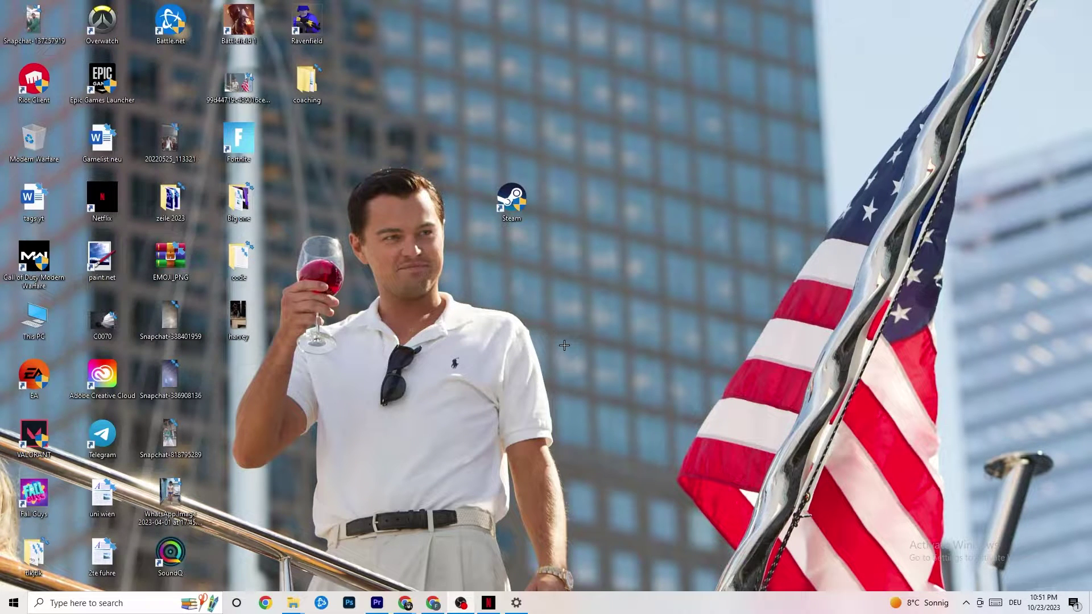
right_click(493, 204)
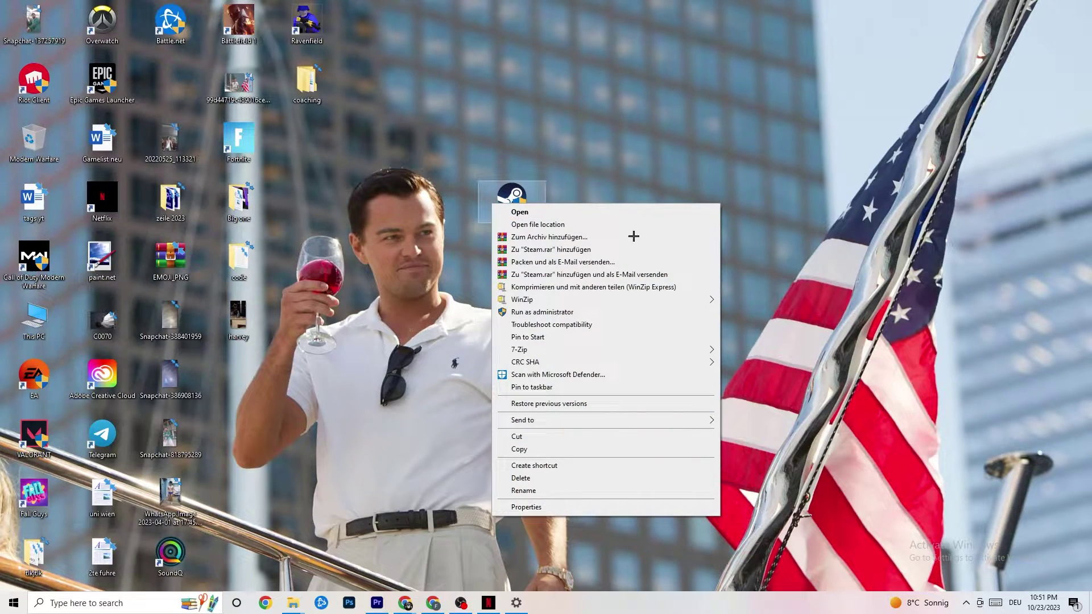
left_click(400, 250)
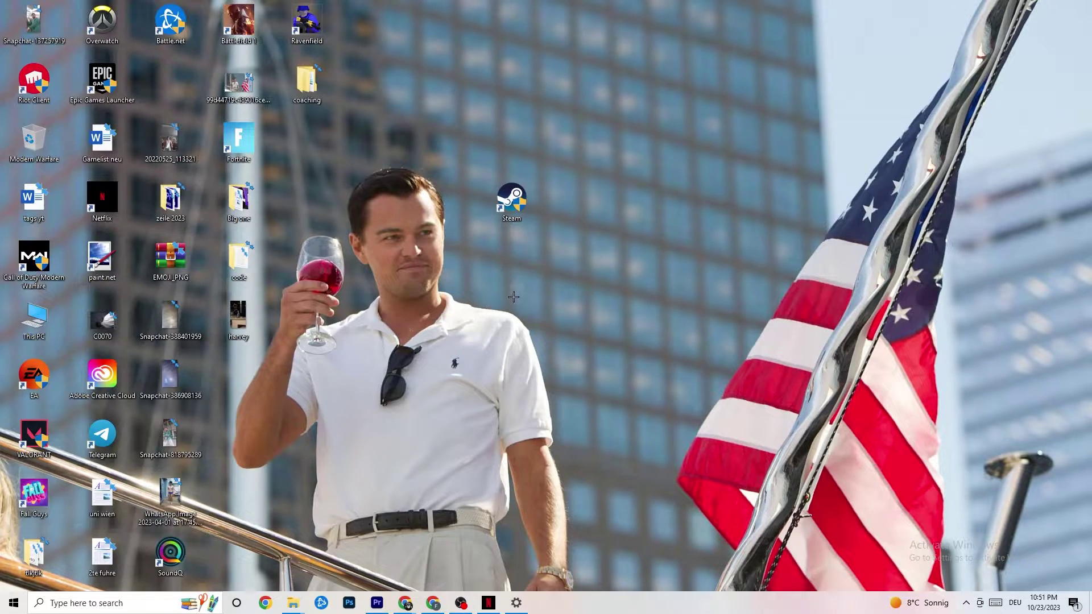
In System settings, keep display scaling at 100% and go to Power & sleep.
left_click(7, 604)
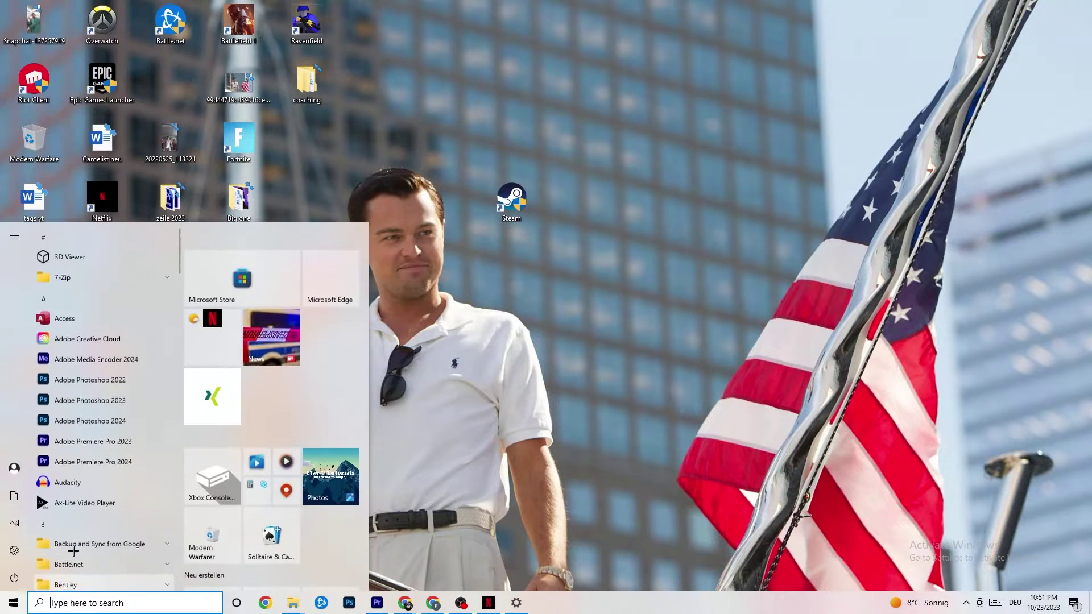
left_click(516, 603)
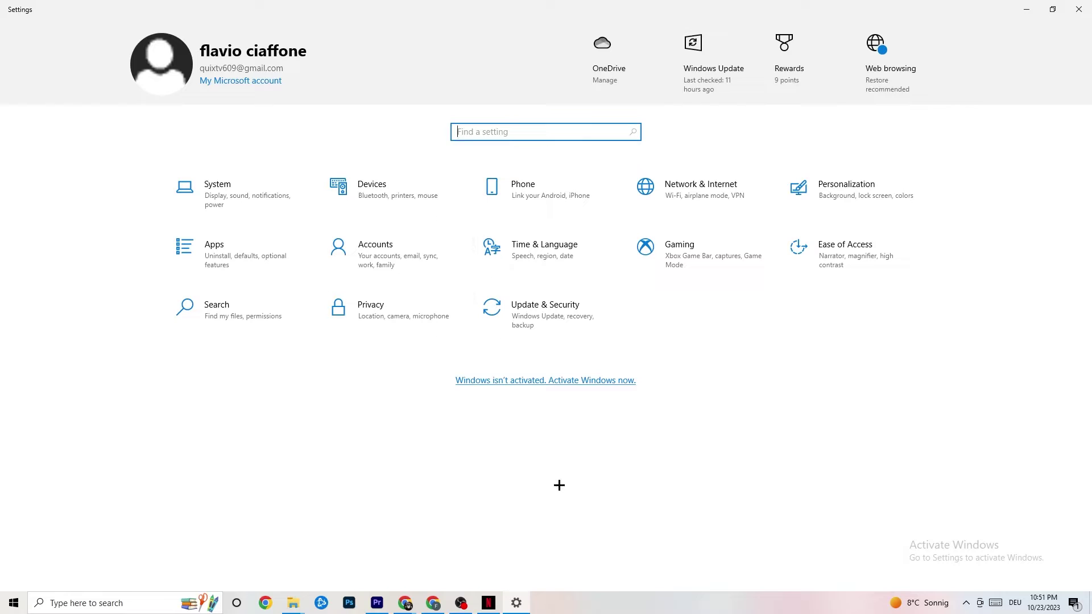
left_click(260, 209)
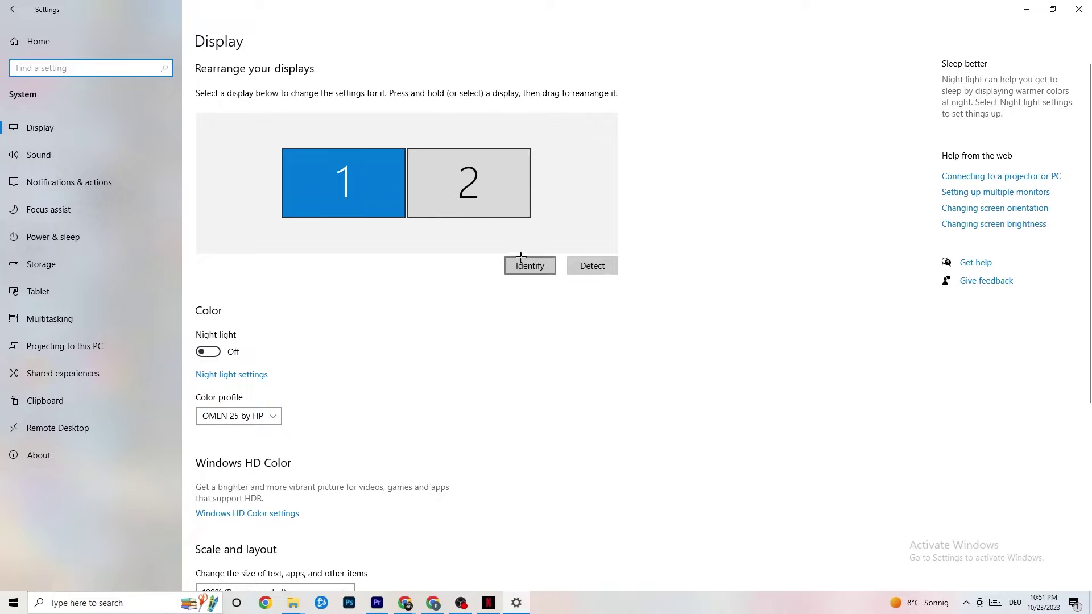
scroll(316, 189, "down", 5)
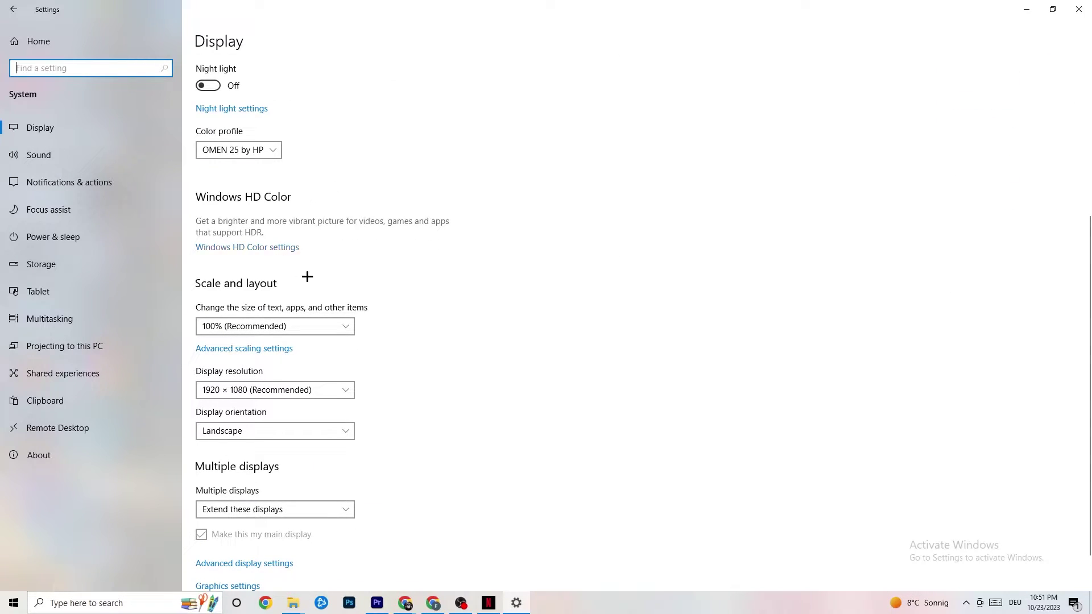
left_click(445, 311)
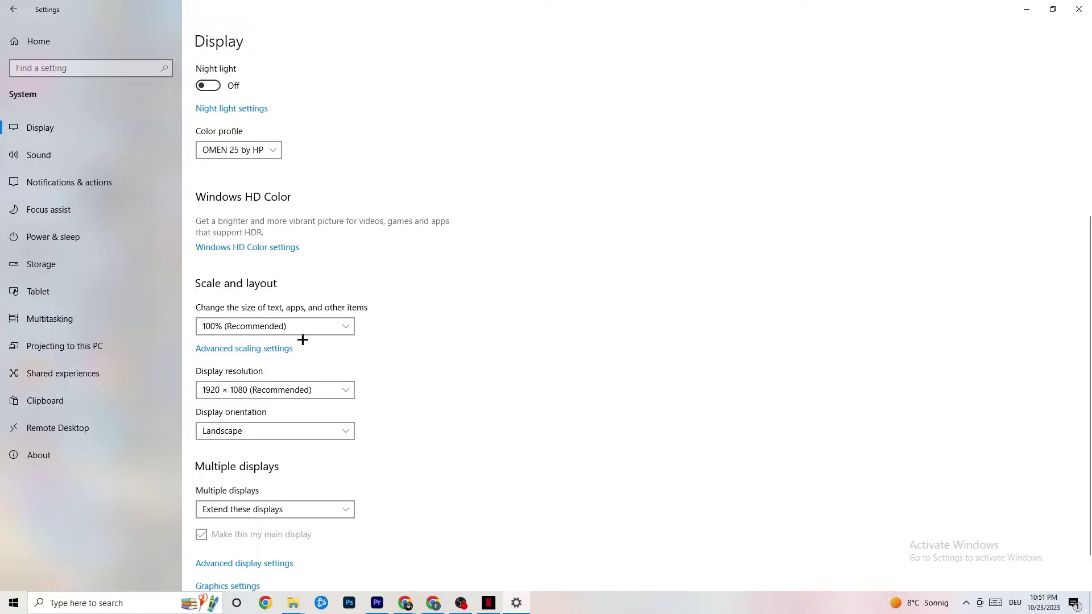
left_click(334, 320)
left_click(495, 277)
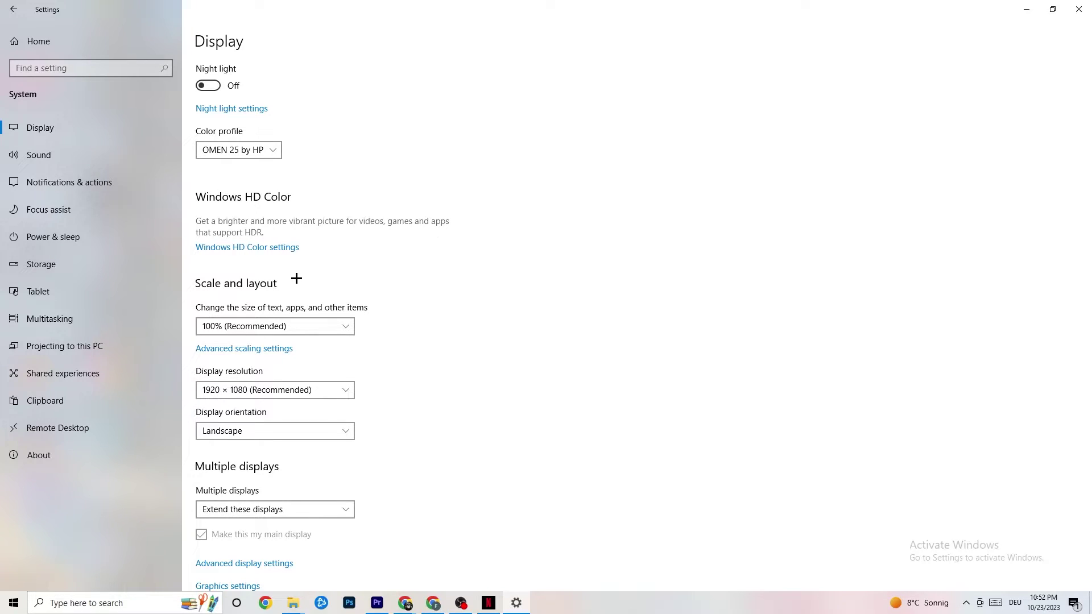
left_click(72, 233)
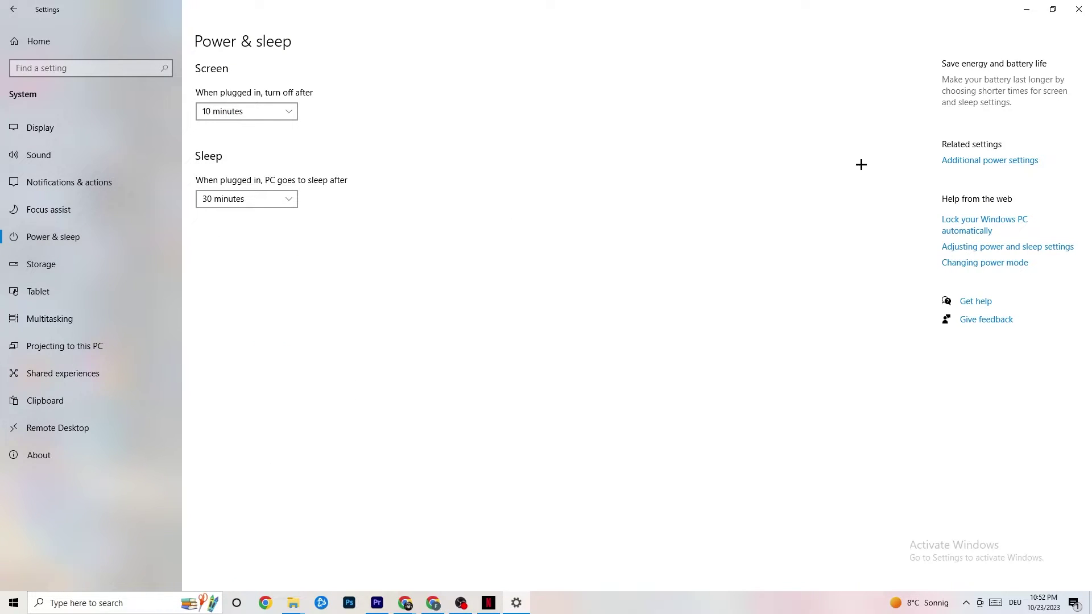
Review the power plans in Power Options, then open Storage and its Storage Sense settings.
left_click(1000, 161)
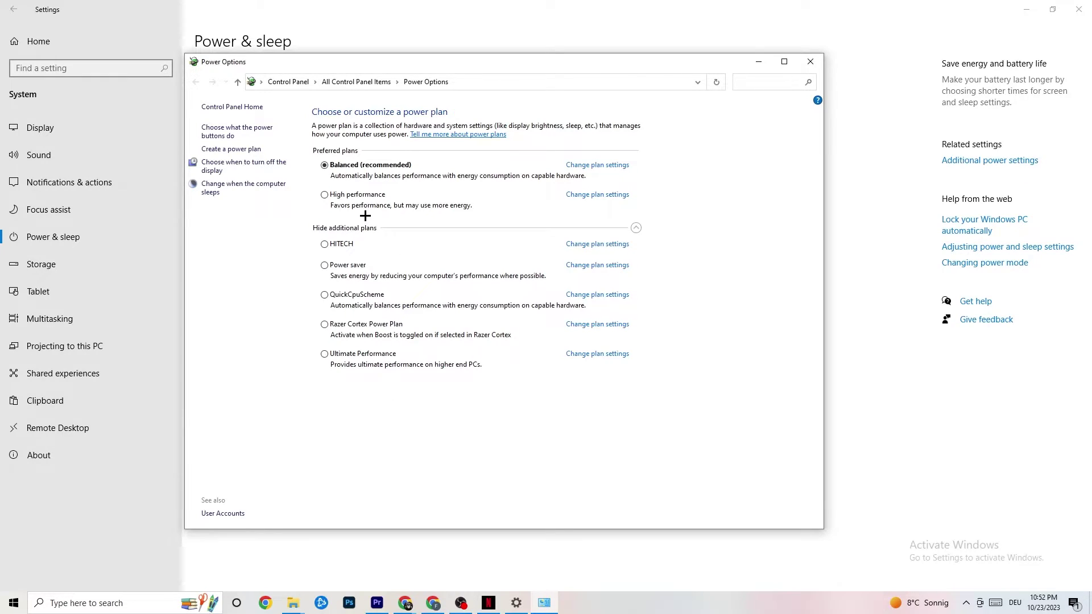
left_click(808, 65)
left_click(69, 266)
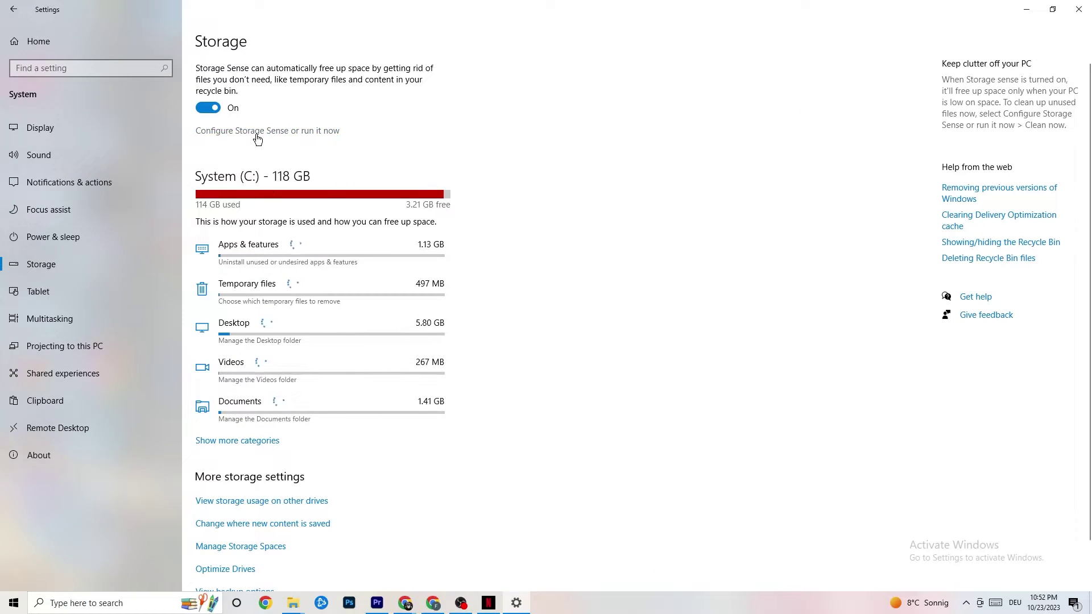
left_click(305, 129)
Keep Storage Sense running every week, then return to the Settings home page.
left_click(131, 167)
left_click(177, 209)
left_click(75, 164)
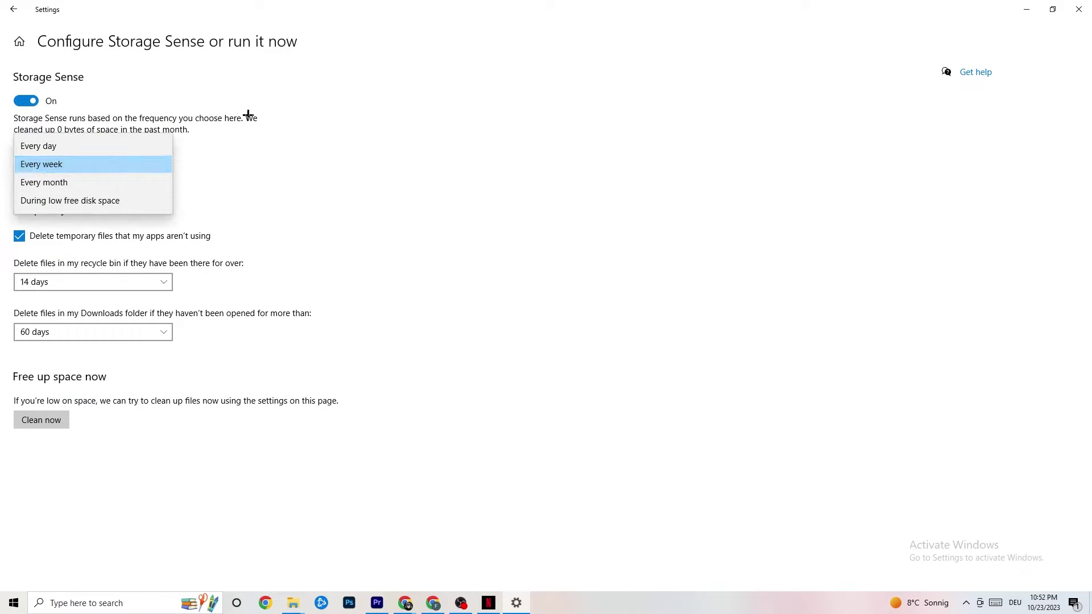
left_click(220, 120)
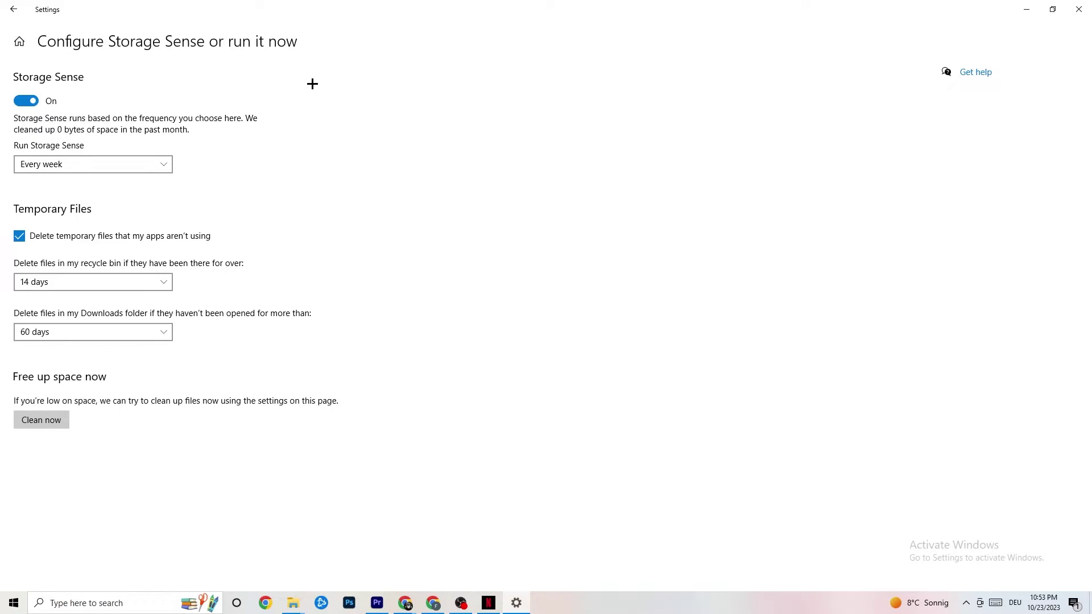
left_click(23, 11)
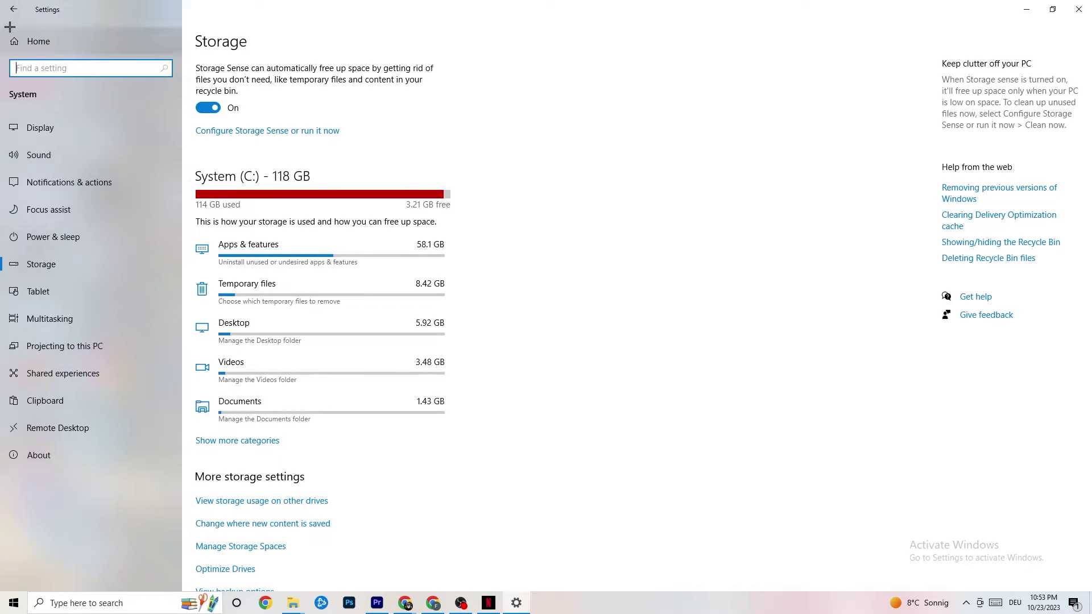
left_click(13, 10)
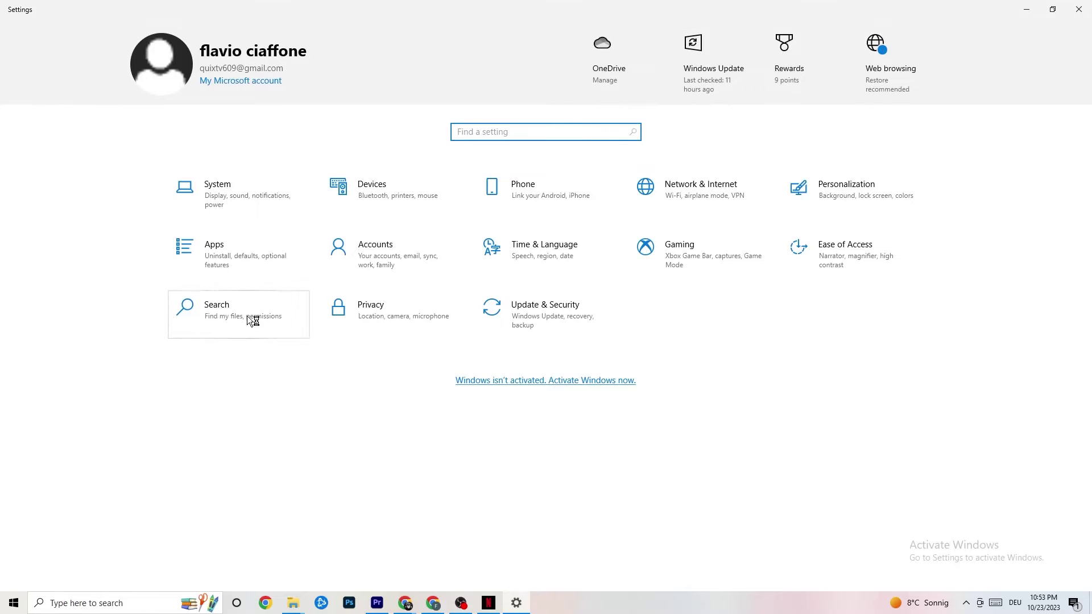
Check that Xbox Game Bar is off and review the Captures recording toggles.
left_click(701, 262)
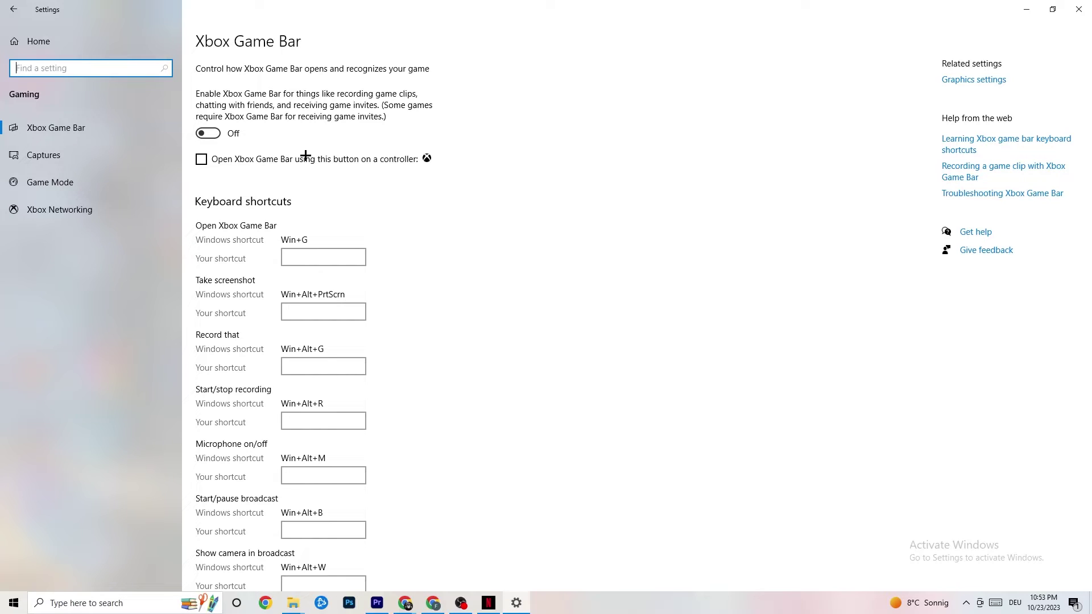
left_click(73, 152)
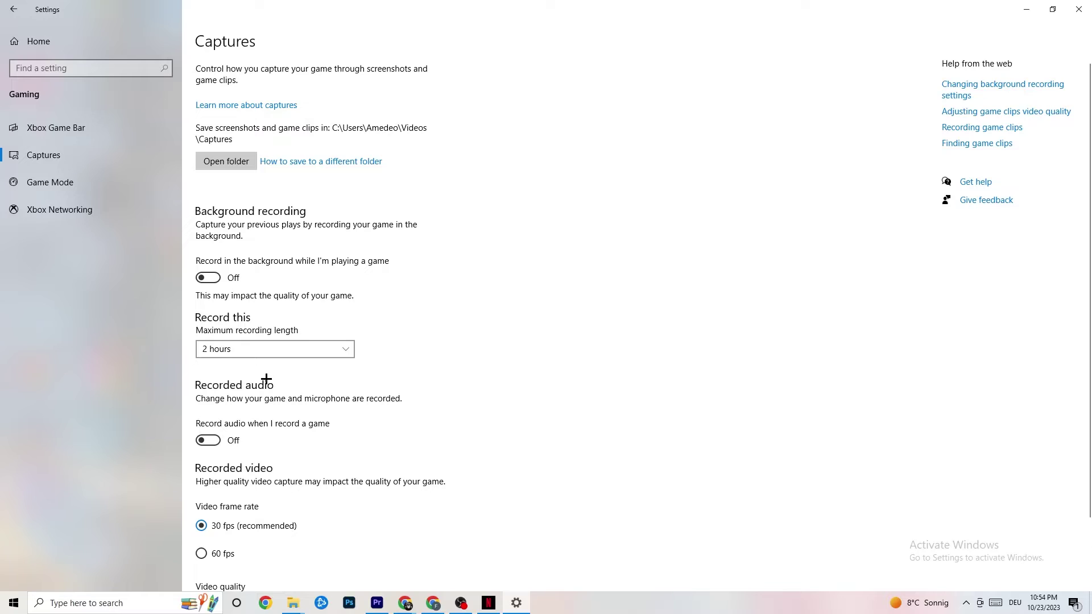
Confirm Game Mode is on and close the Settings window.
left_click(54, 182)
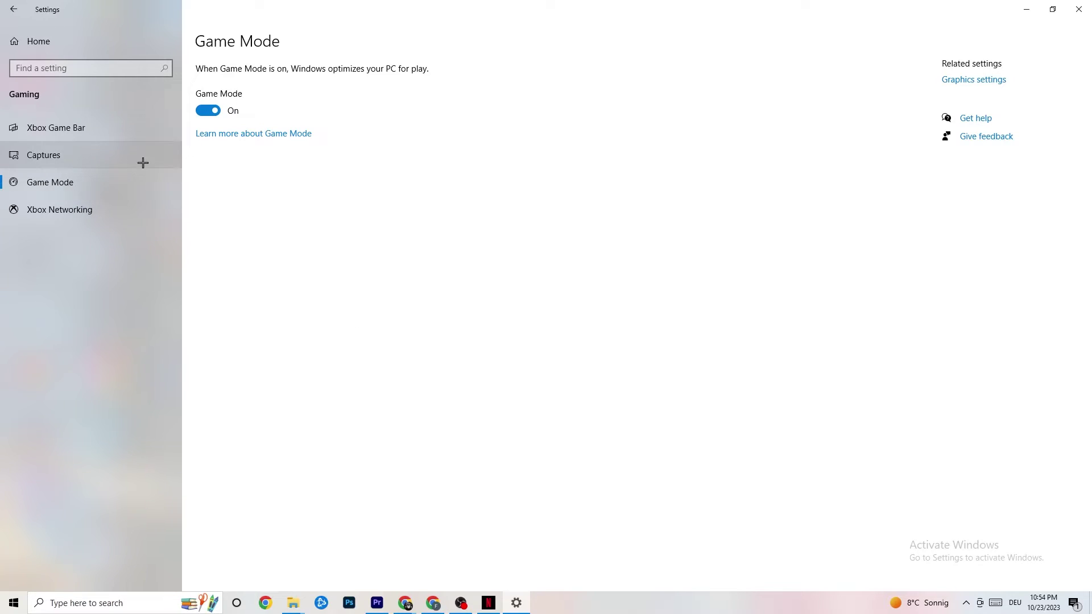
left_click(1077, 8)
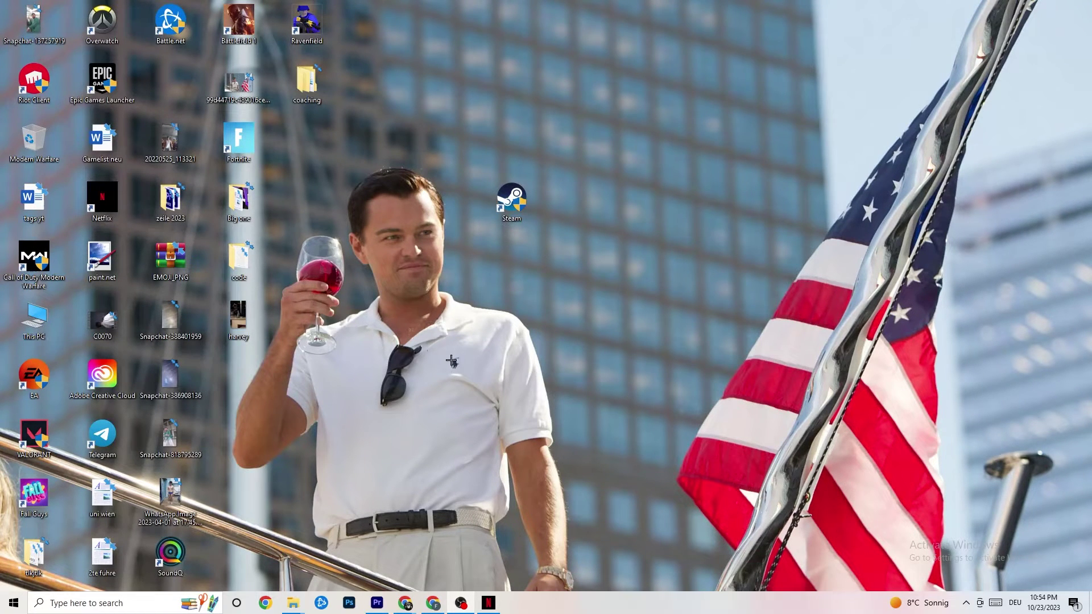
right_click(558, 608)
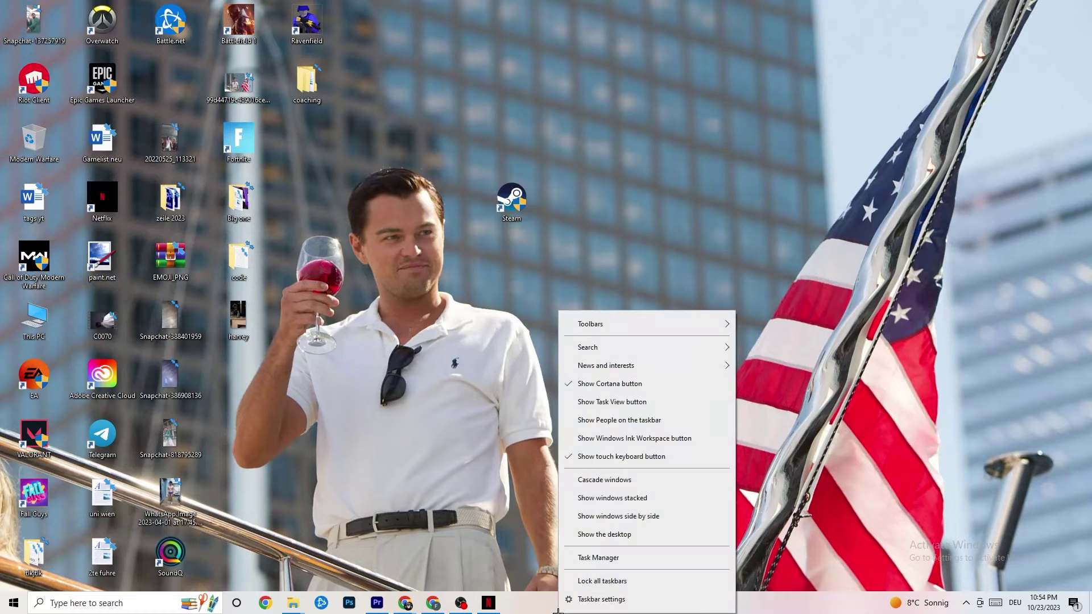
Open Task Manager maximized, inspect the Netflix process, and switch to the Details process list.
left_click(592, 558)
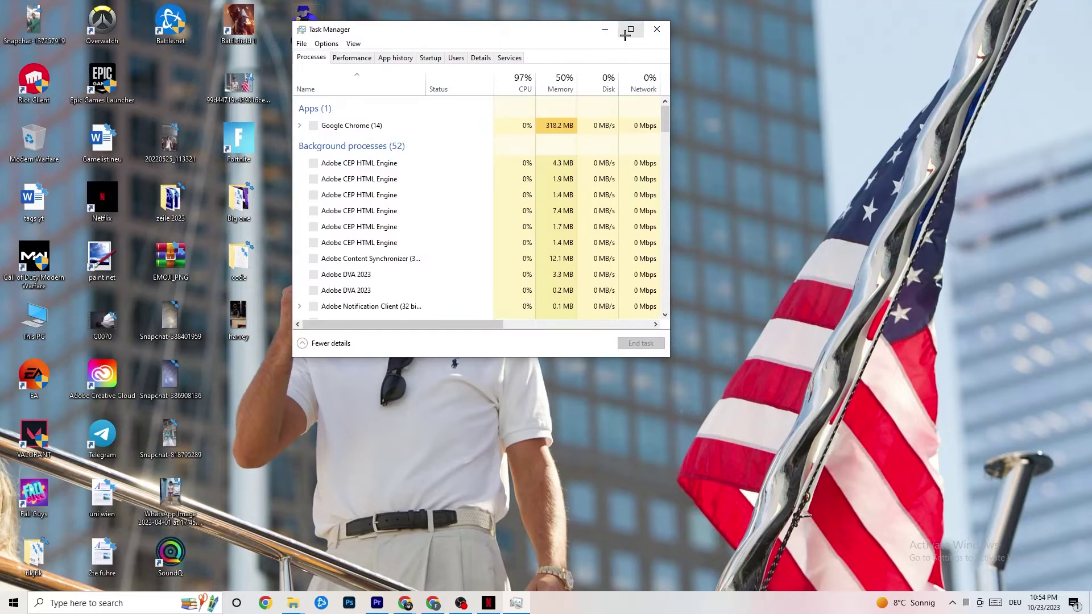
left_click(628, 31)
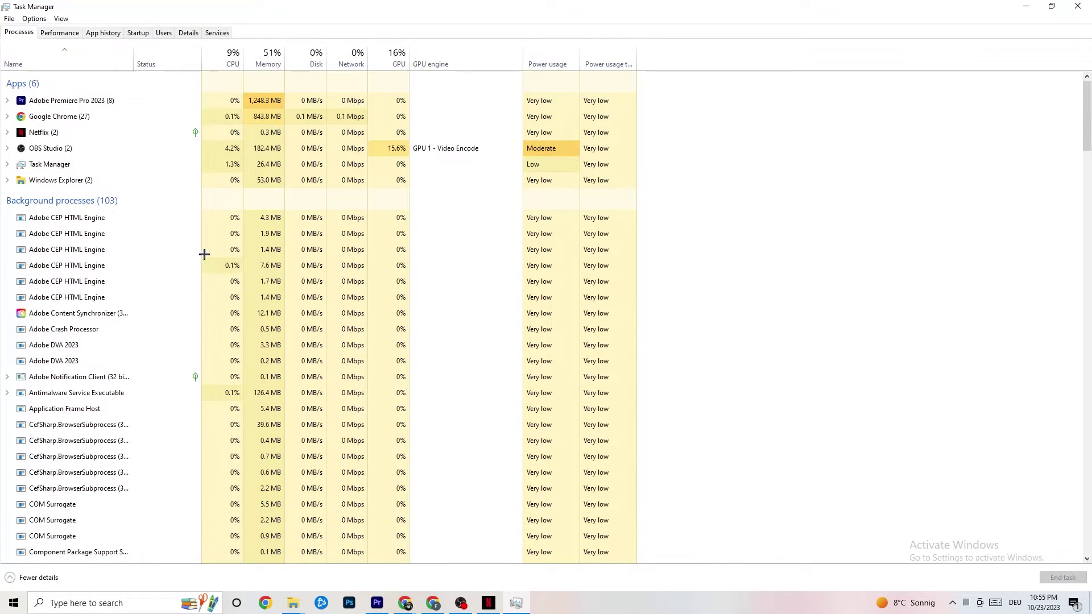
scroll(230, 432, "down", 6)
scroll(212, 375, "up", 6)
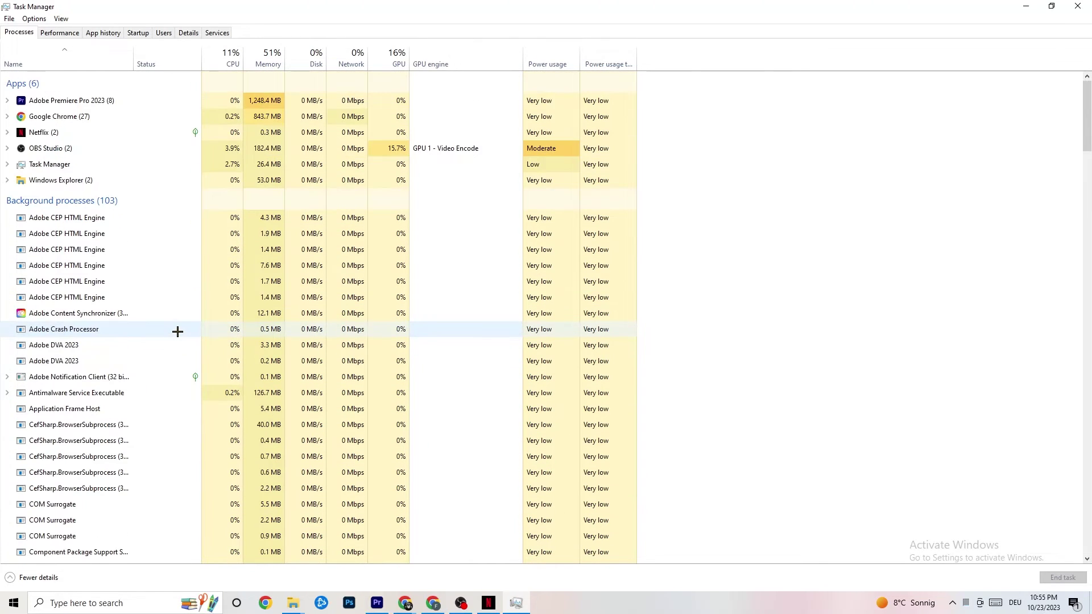
right_click(70, 132)
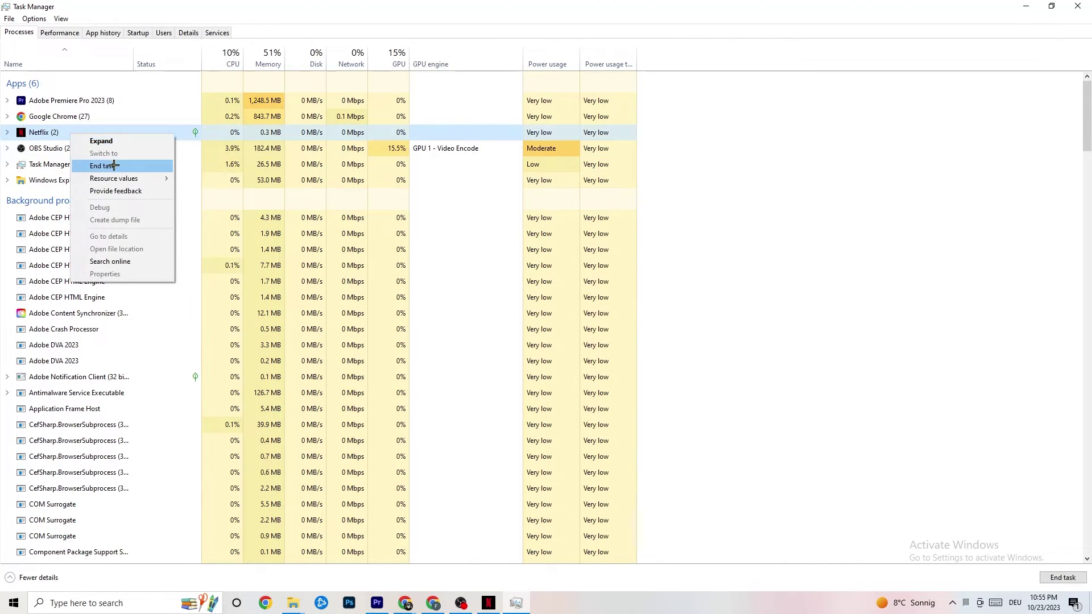
left_click(811, 183)
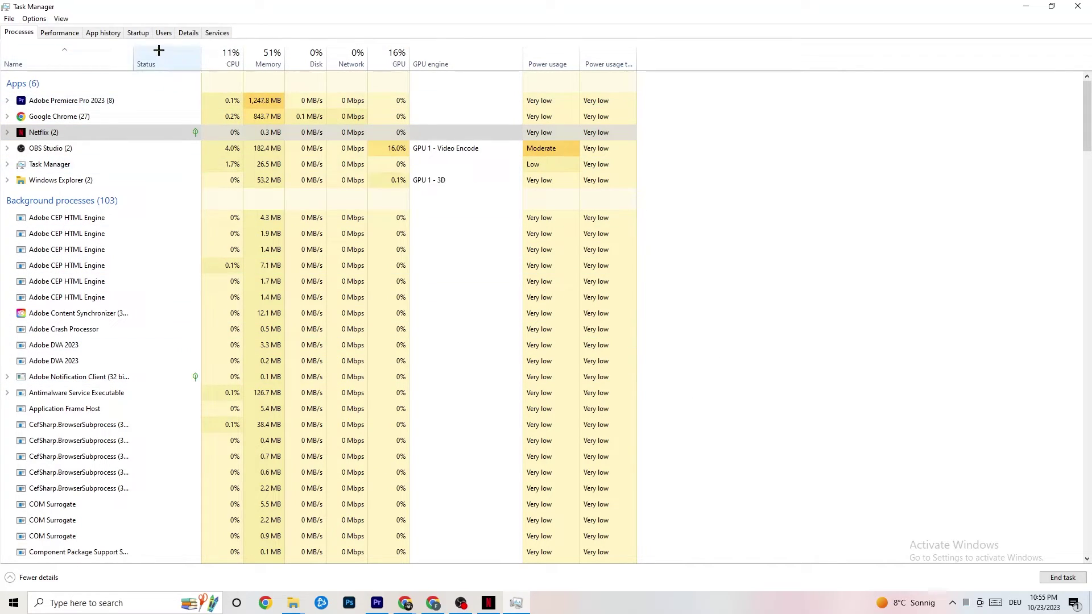
left_click(179, 35)
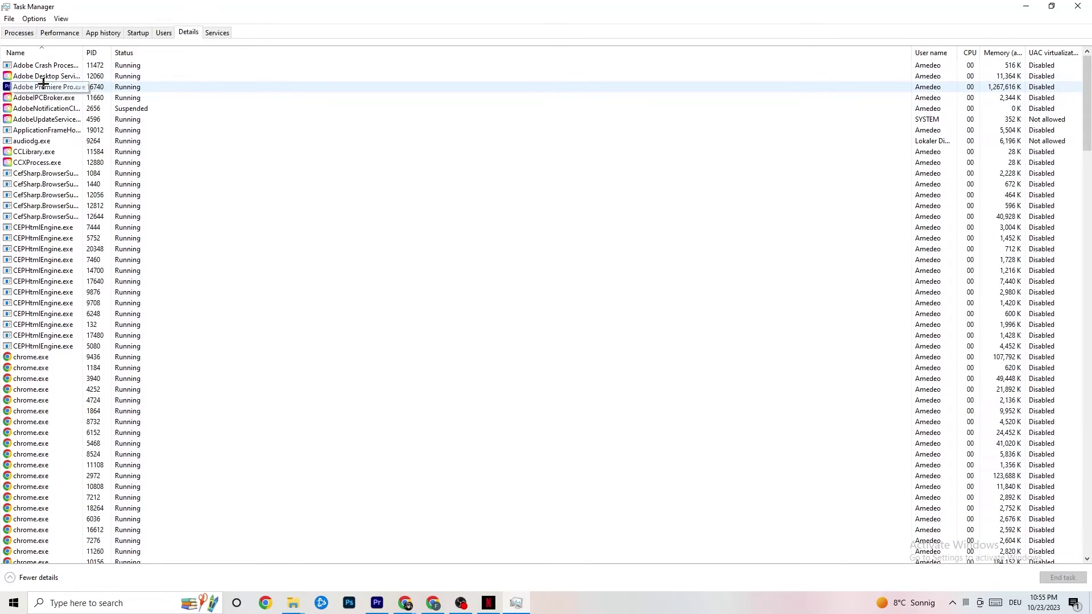
right_click(106, 89)
View Adobe Premiere Pro's priority levels without changing them, then show the Startup apps list.
mouse_move(168, 137)
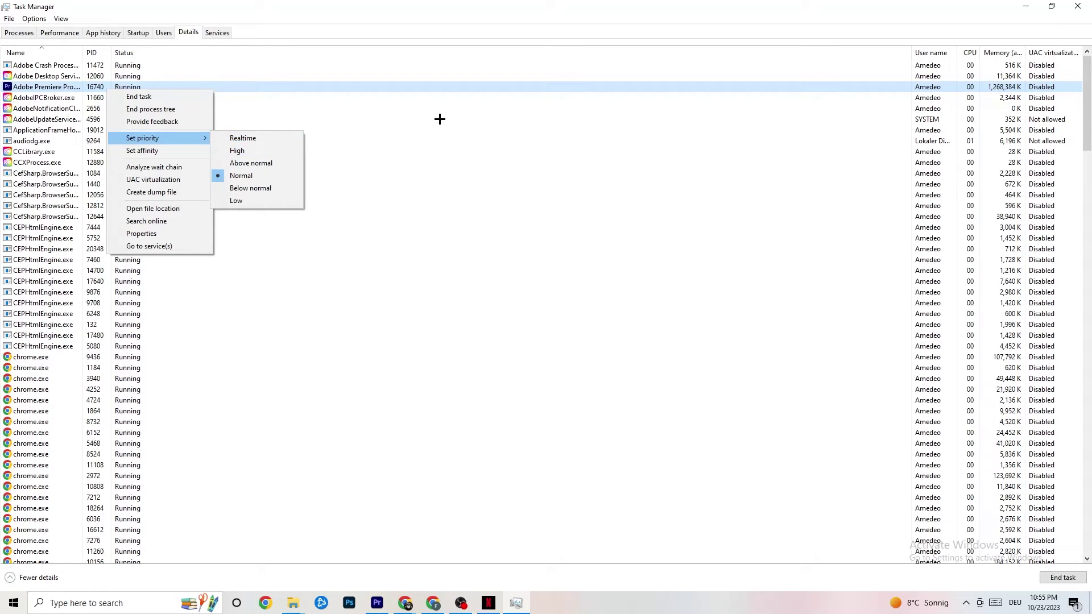
left_click(182, 139)
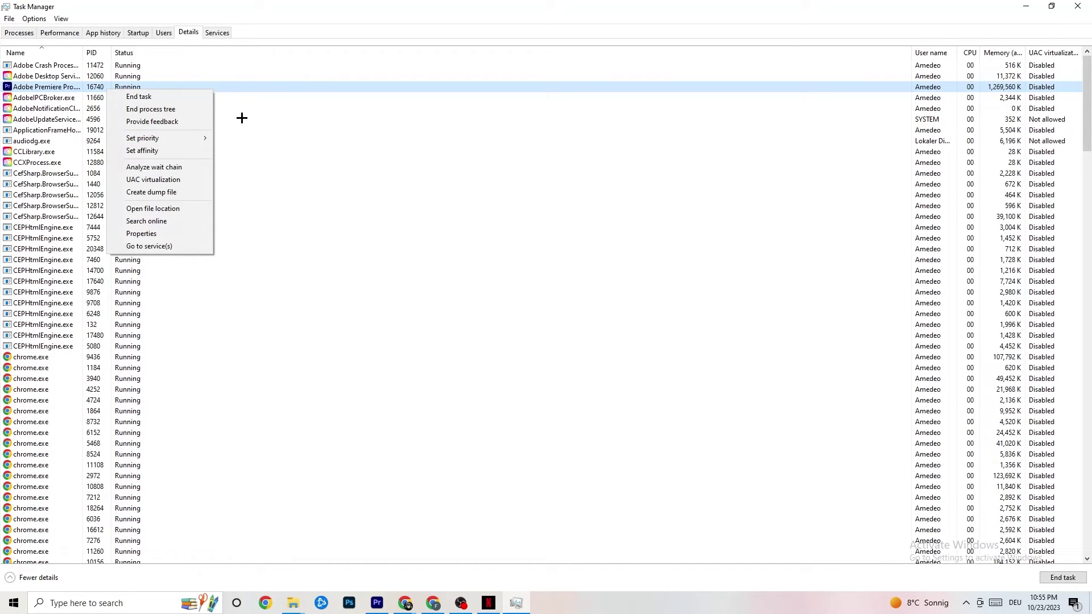
left_click(138, 32)
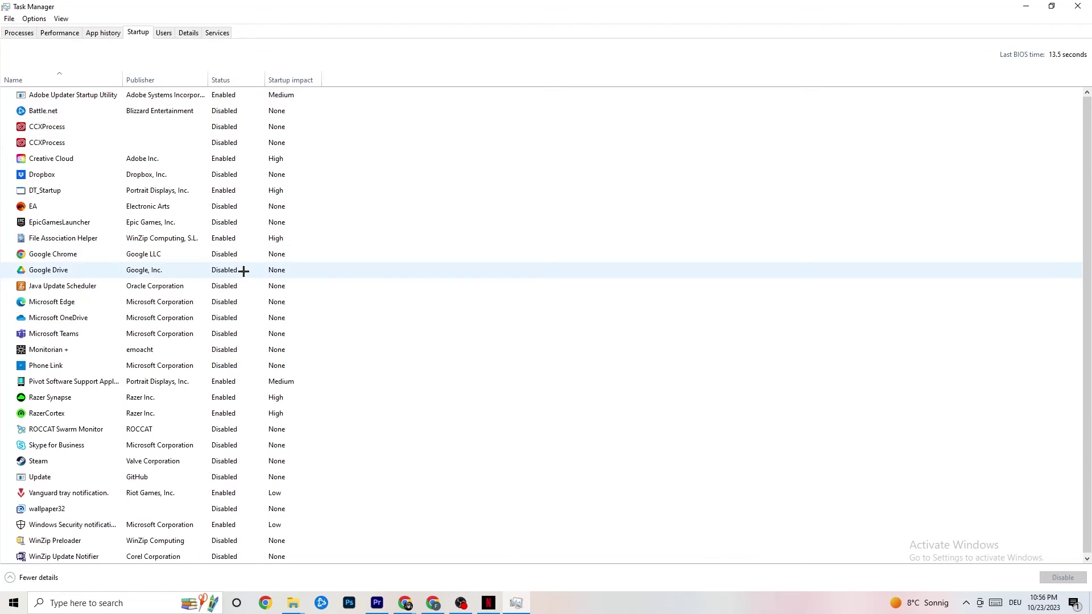
right_click(157, 271)
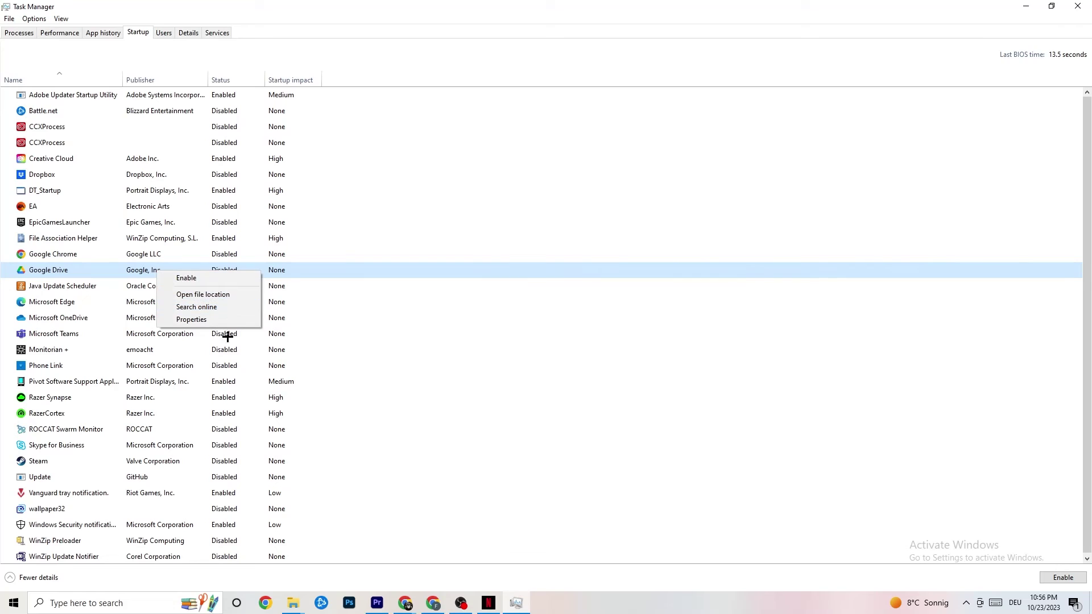
right_click(215, 384)
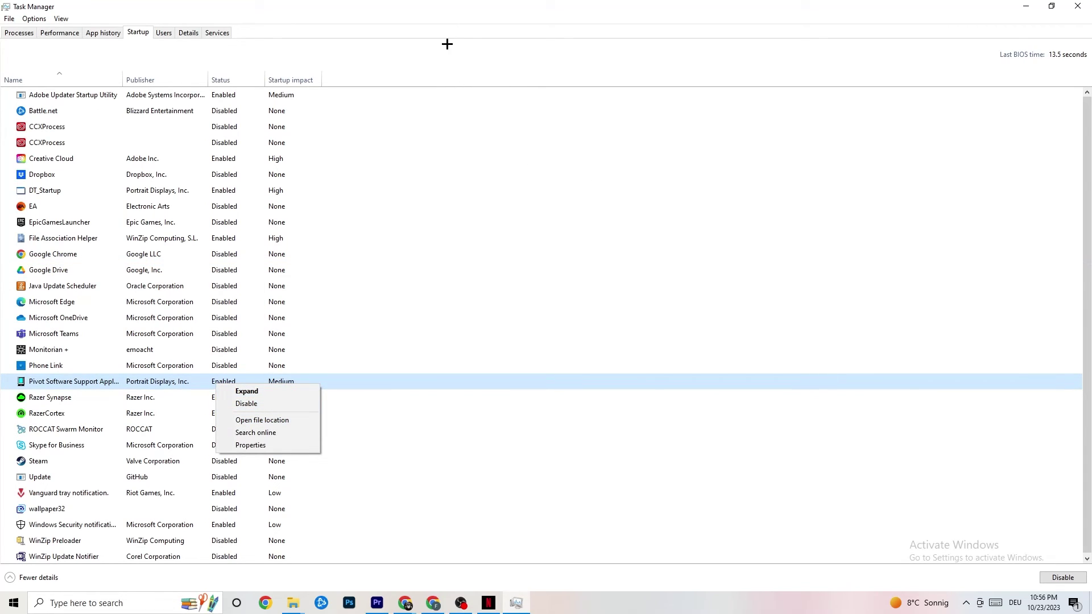
left_click(442, 17)
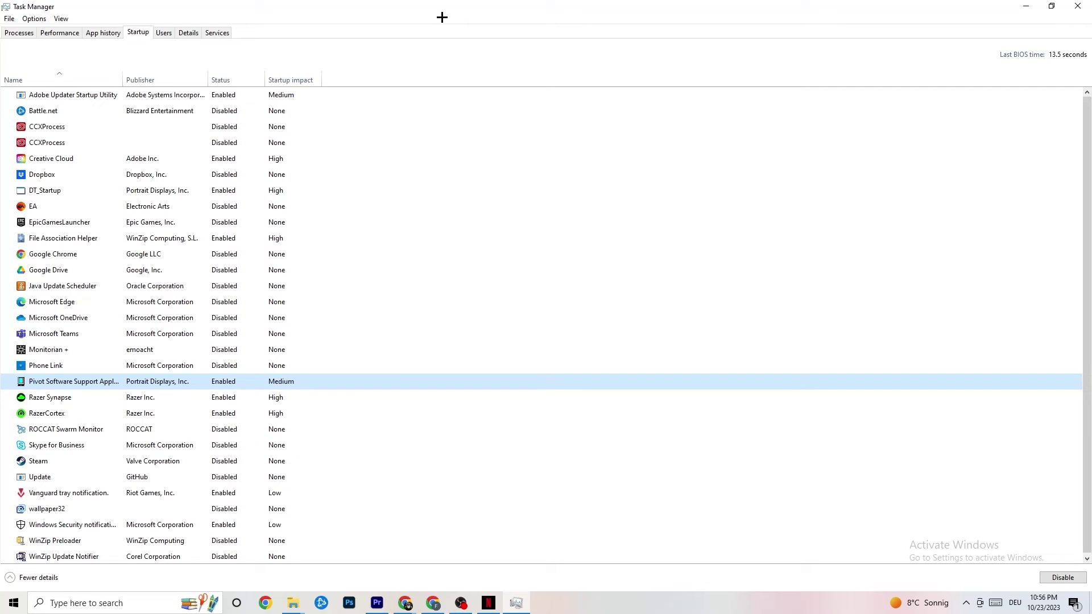